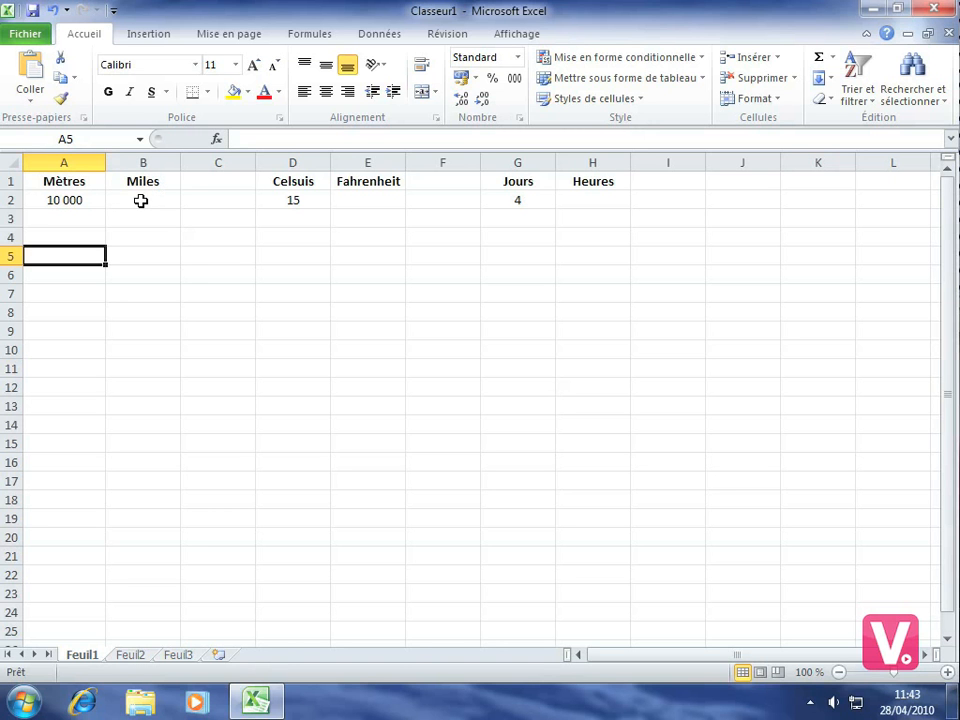
Convert the metres value in A2 to miles in cell B2 with the formula =CONVERT(A2;"m";"mi").
click(131, 199)
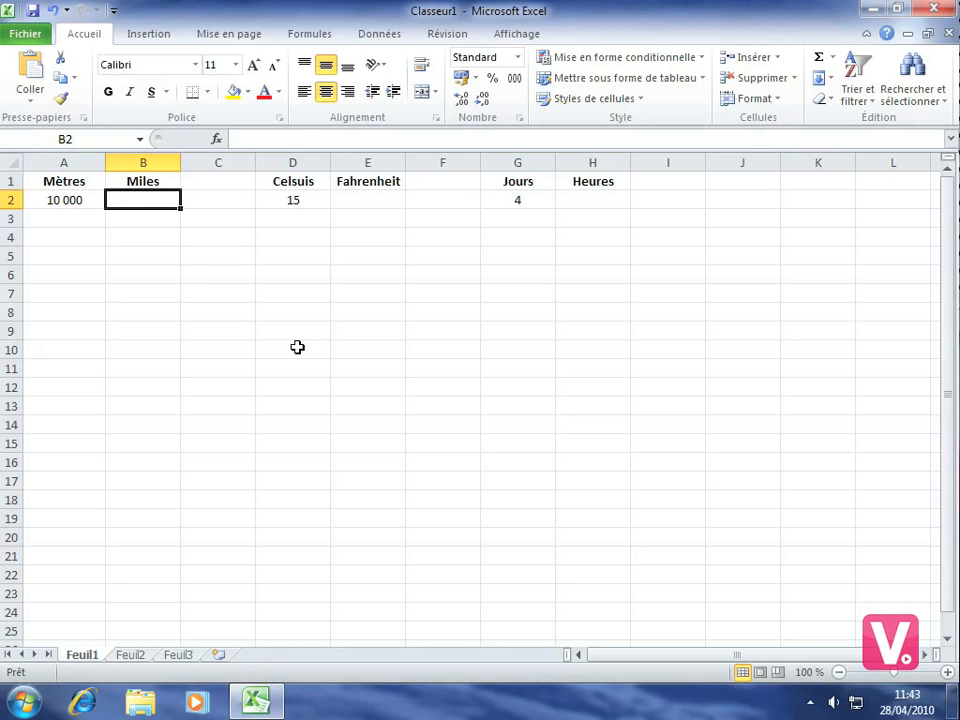
text(=)
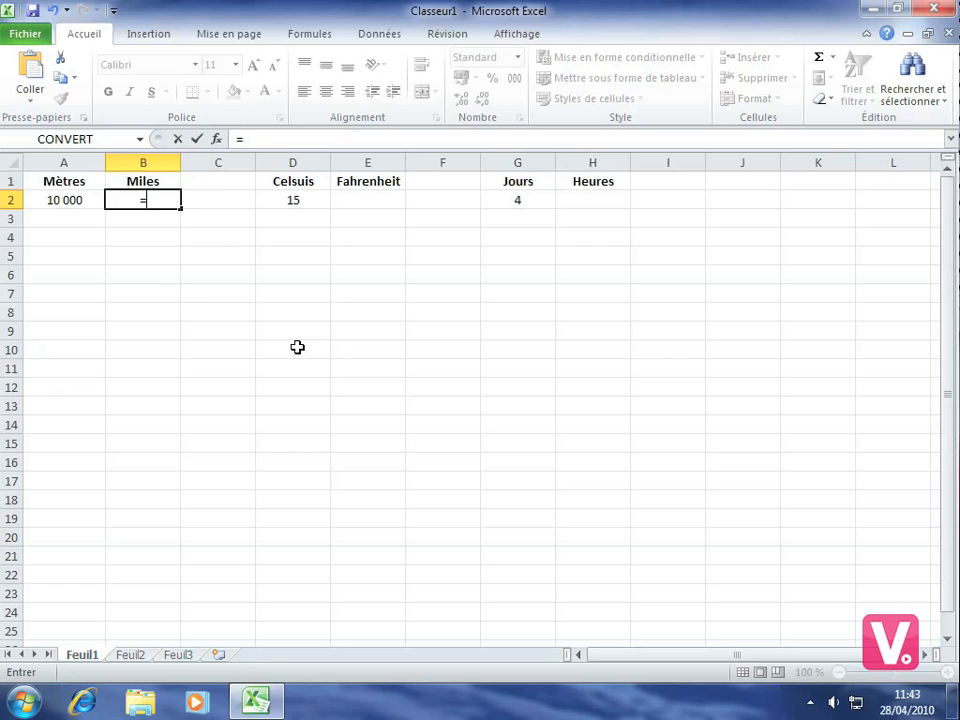
text(conve)
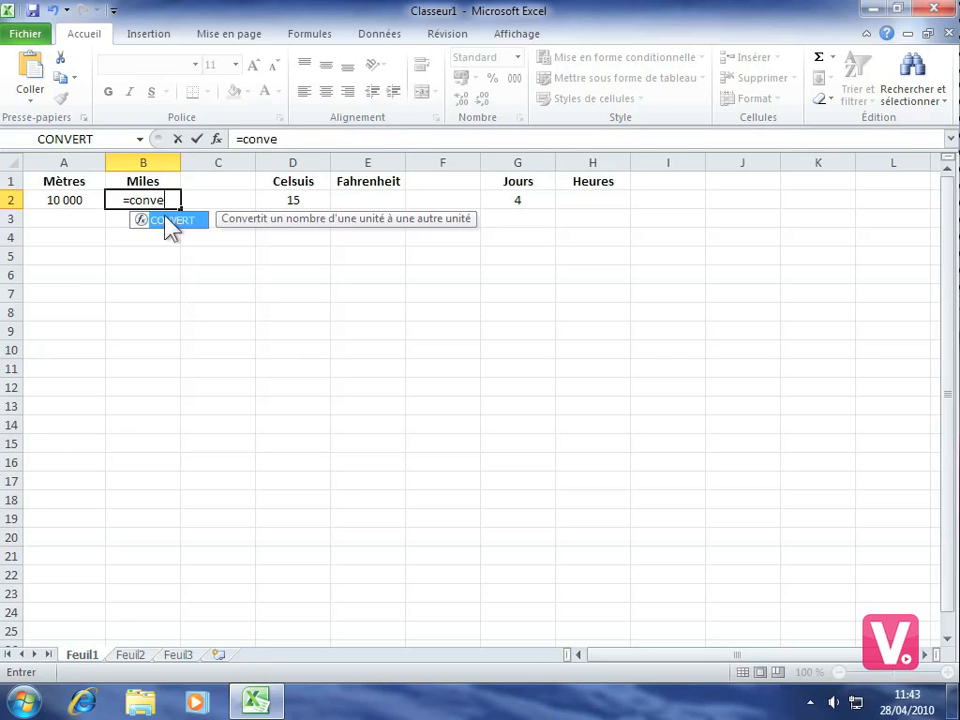
double_click(172, 224)
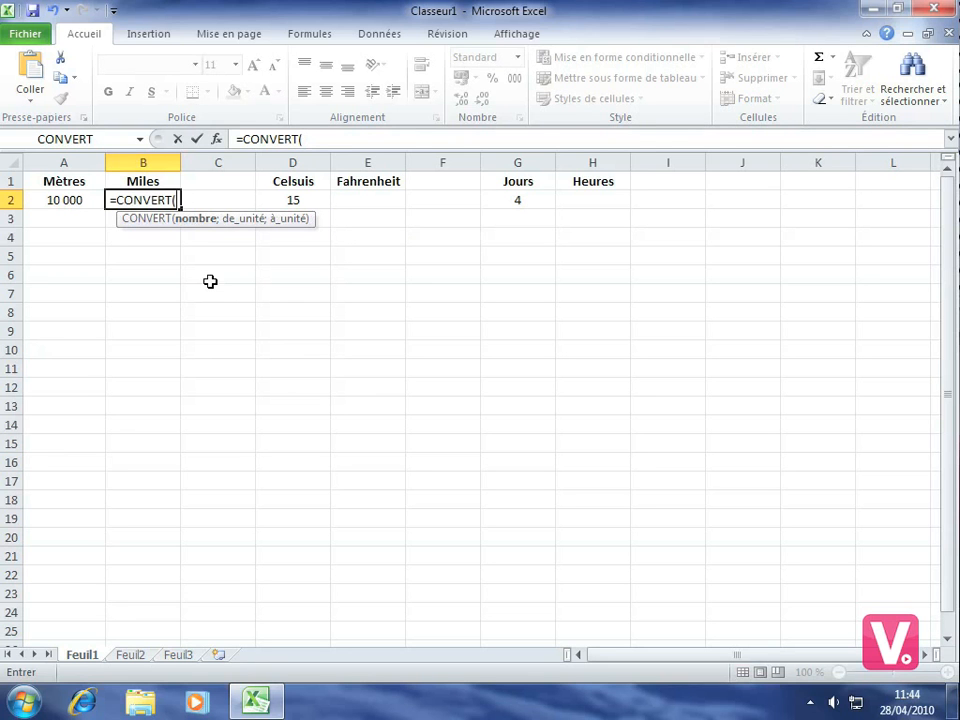
click(64, 200)
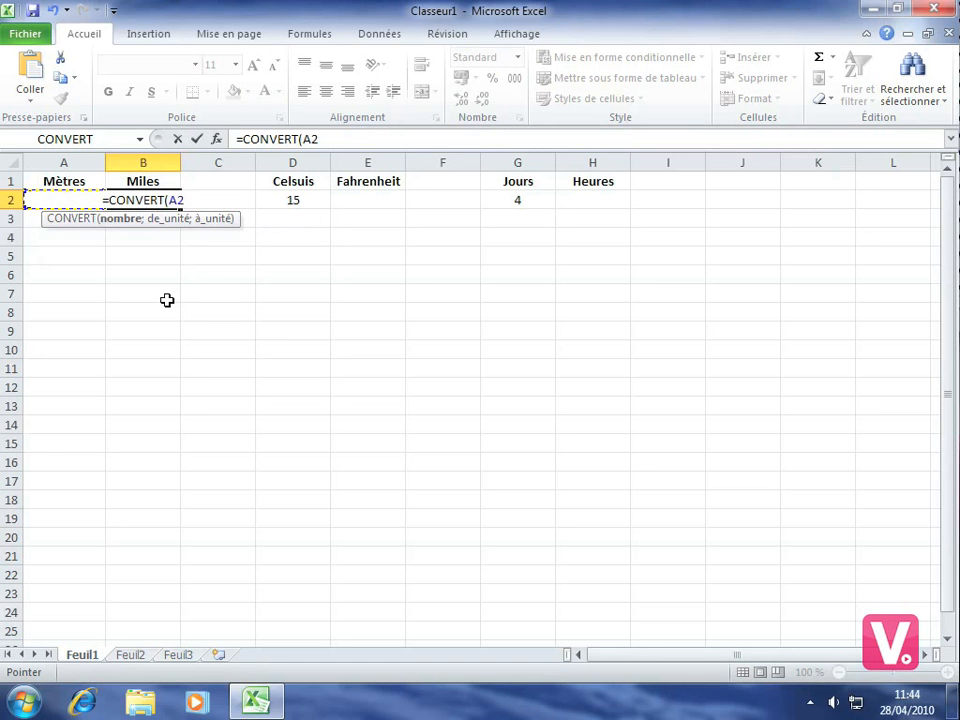
text(;)
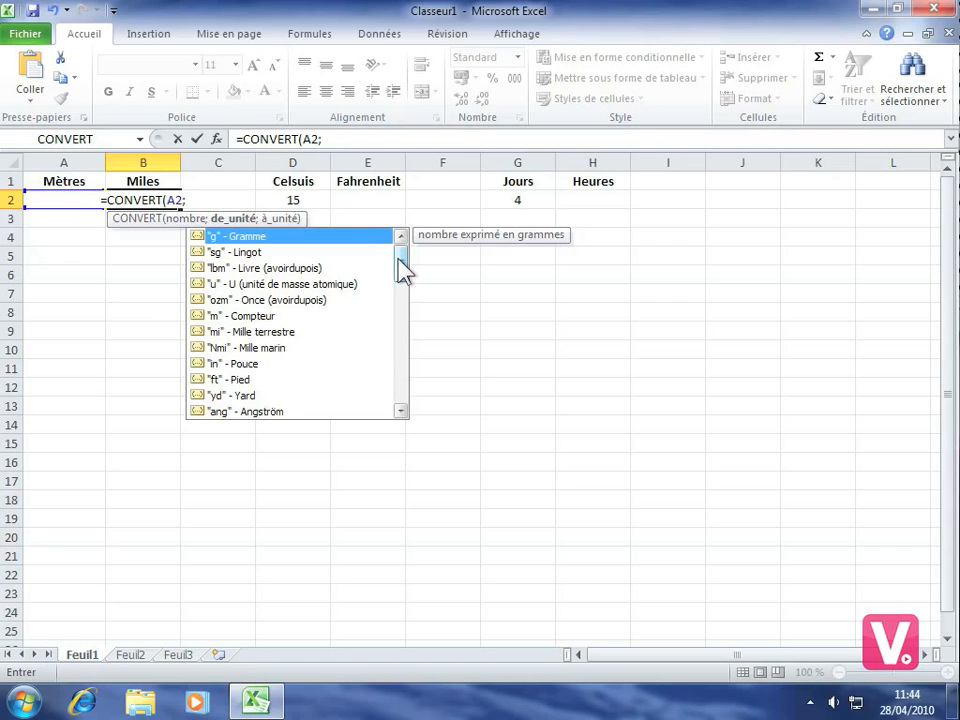
drag(400, 268, 401, 272)
double_click(263, 316)
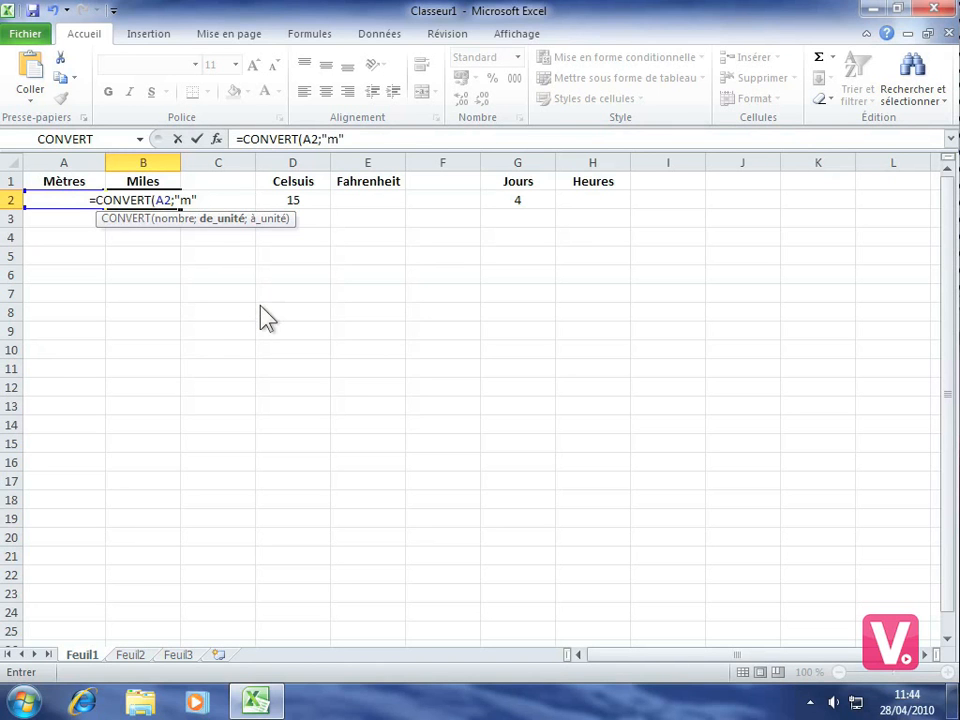
text(;)
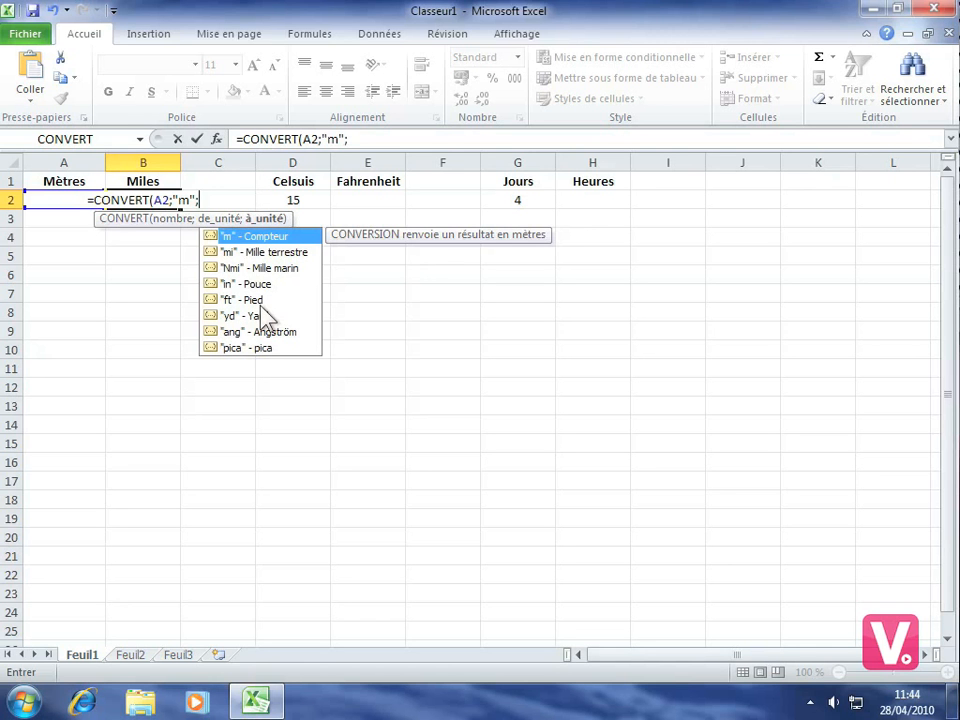
click(264, 253)
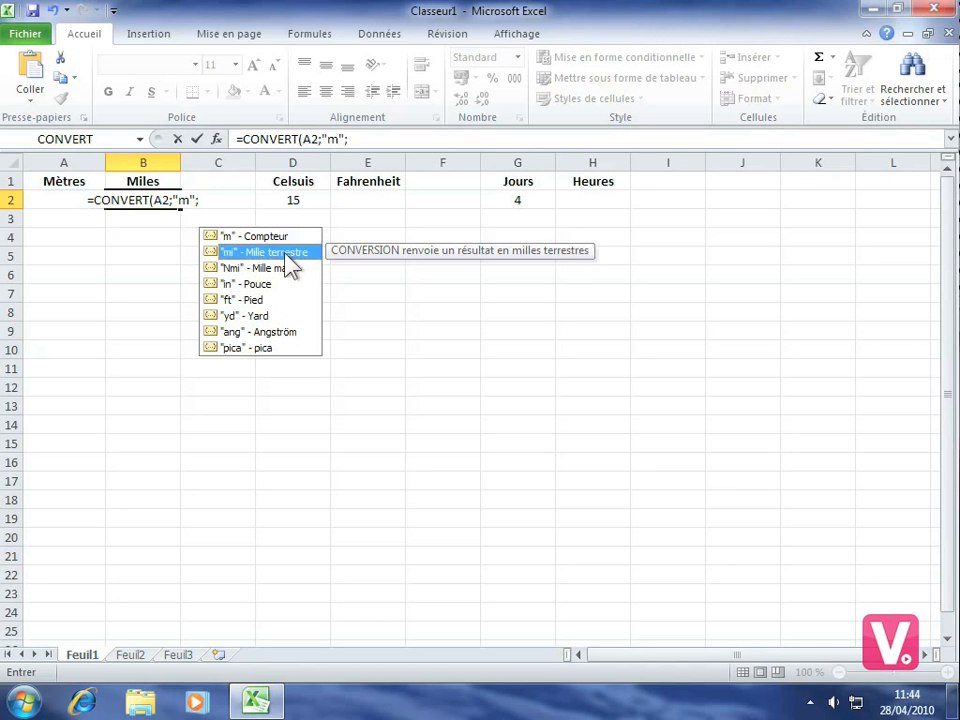
double_click(267, 252)
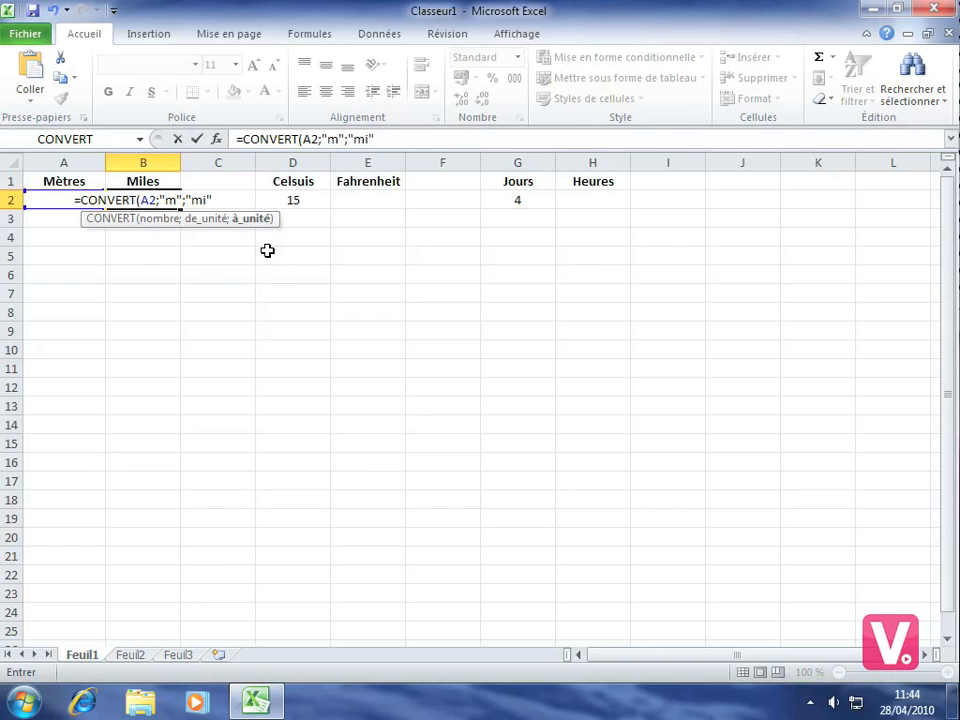
text())
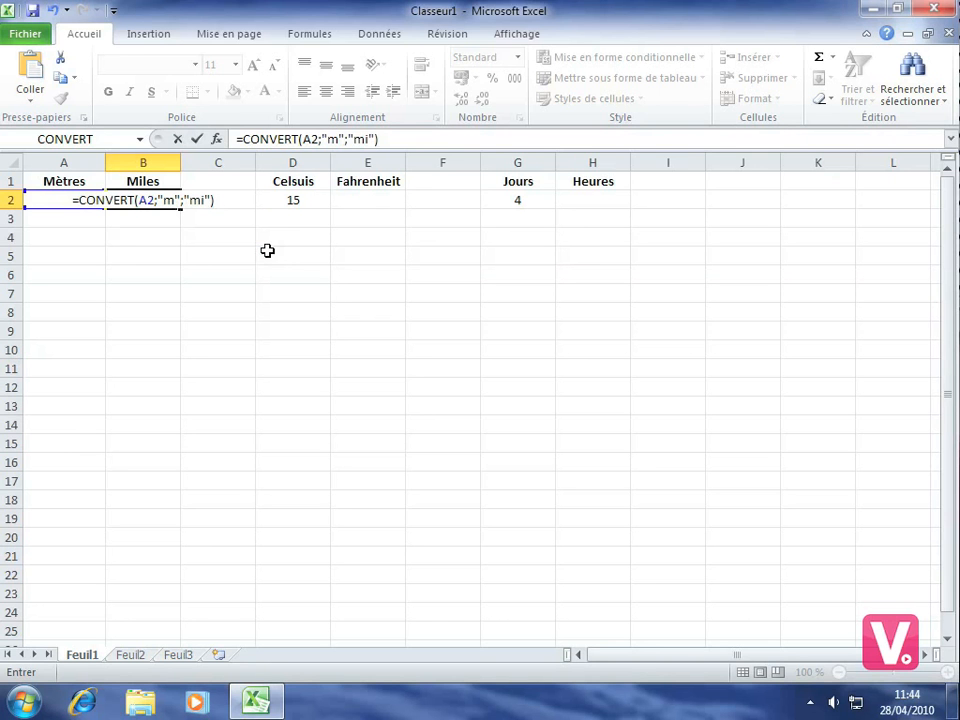
key(Return)
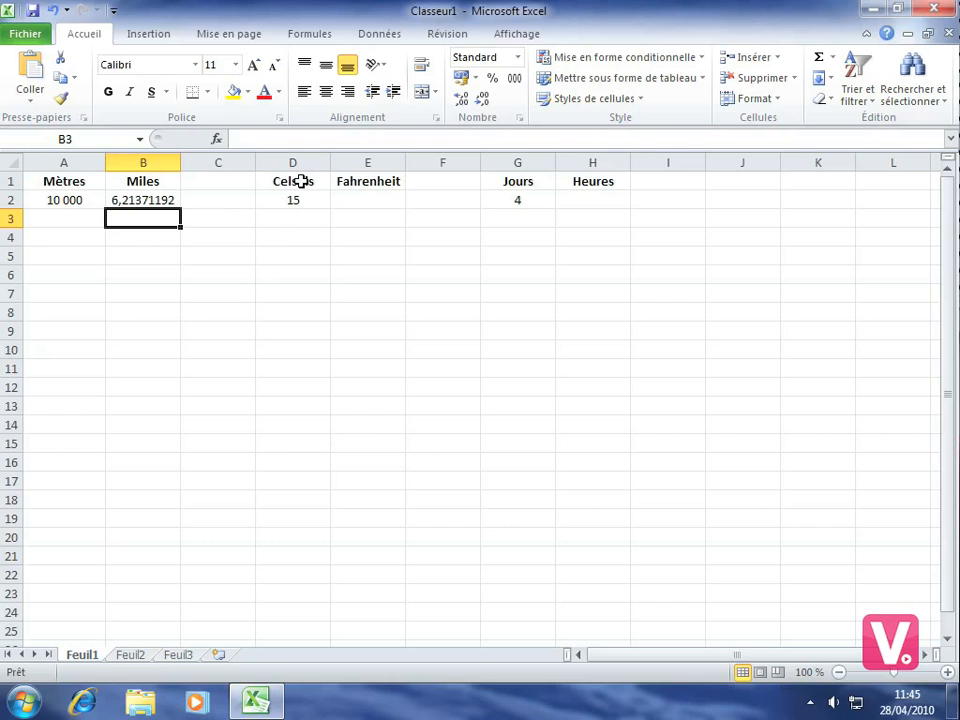
Convert the Celsius value in D2 to Fahrenheit in cell E2 with the formula =CONVERT(D2;"C";"F").
click(362, 198)
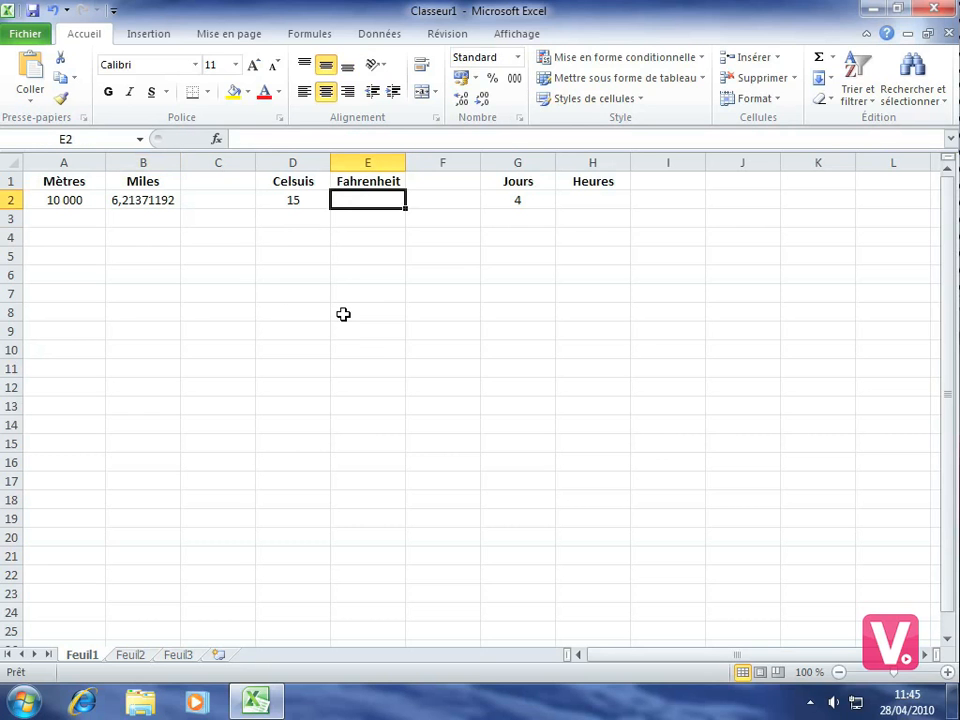
text(=co)
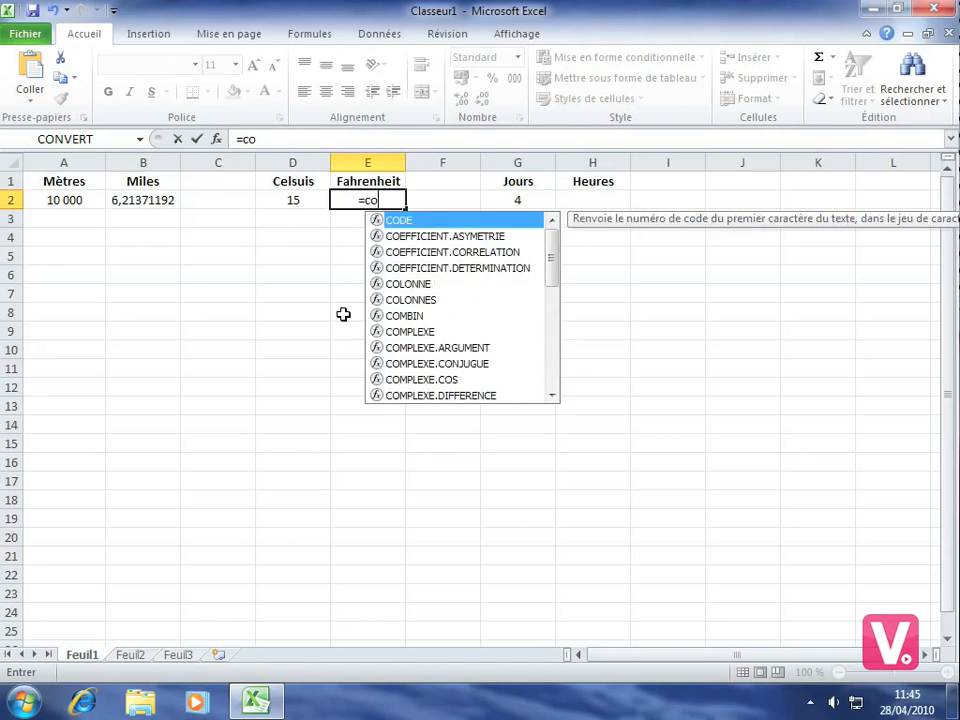
text(n)
click(408, 238)
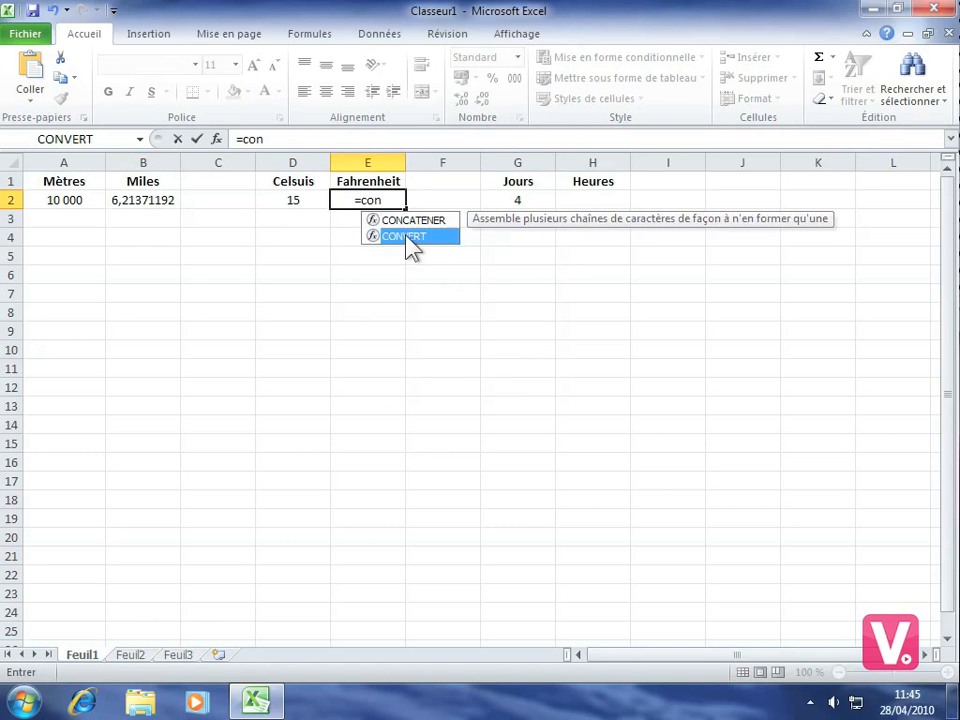
double_click(407, 238)
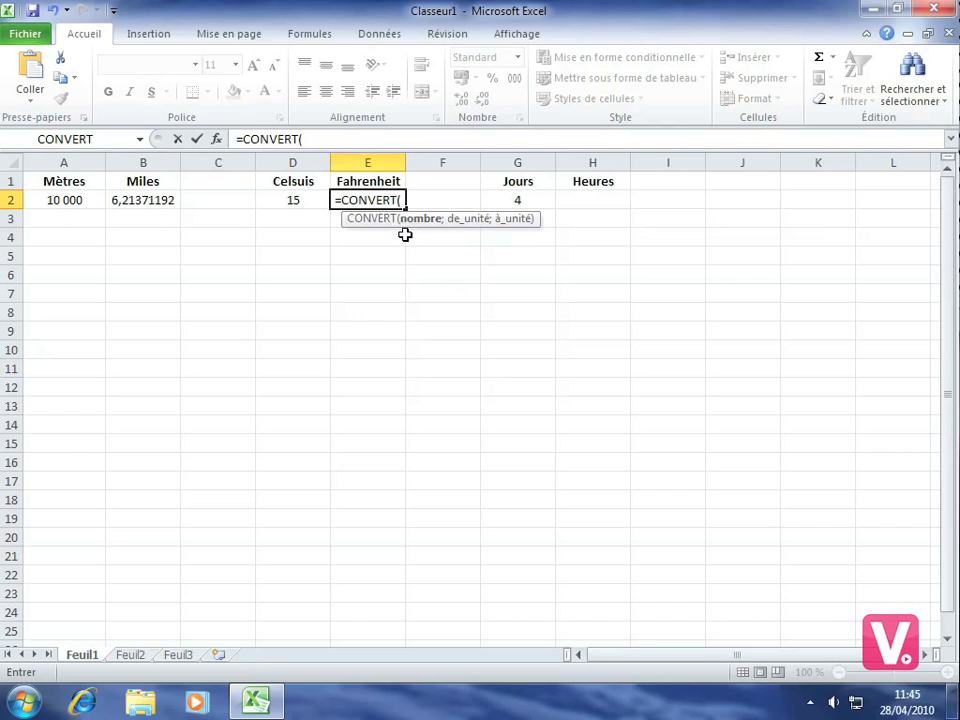
click(289, 199)
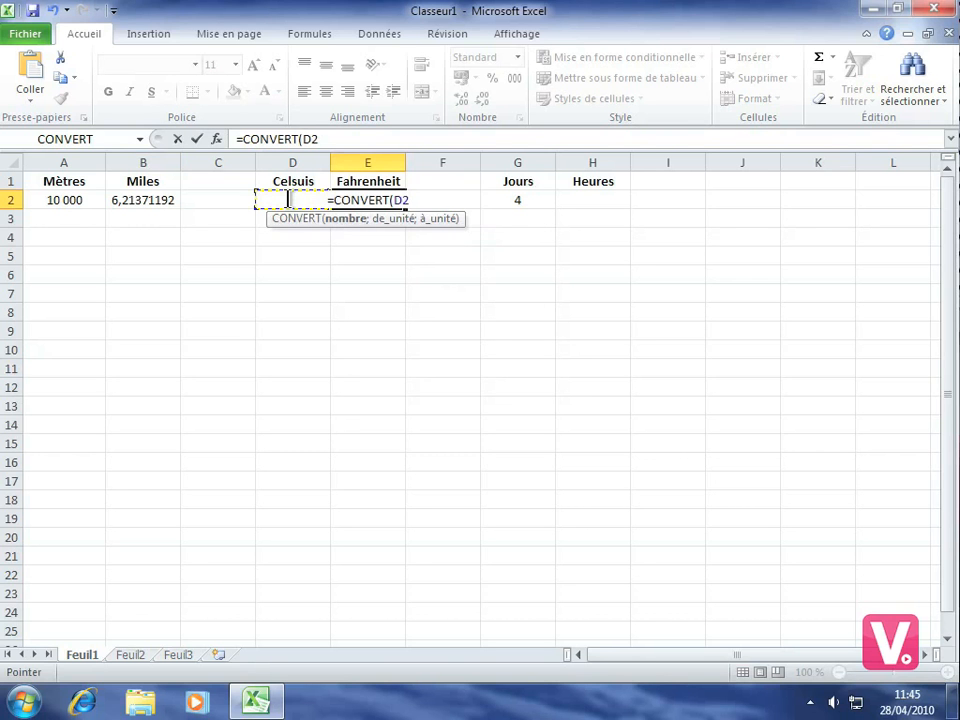
text(;)
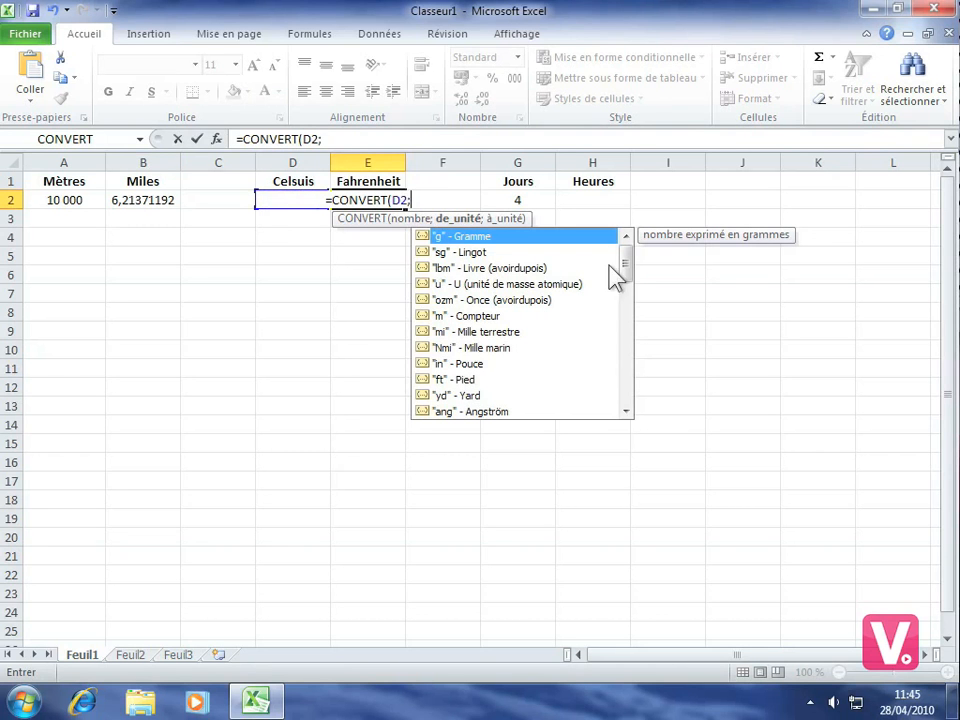
drag(628, 255, 626, 362)
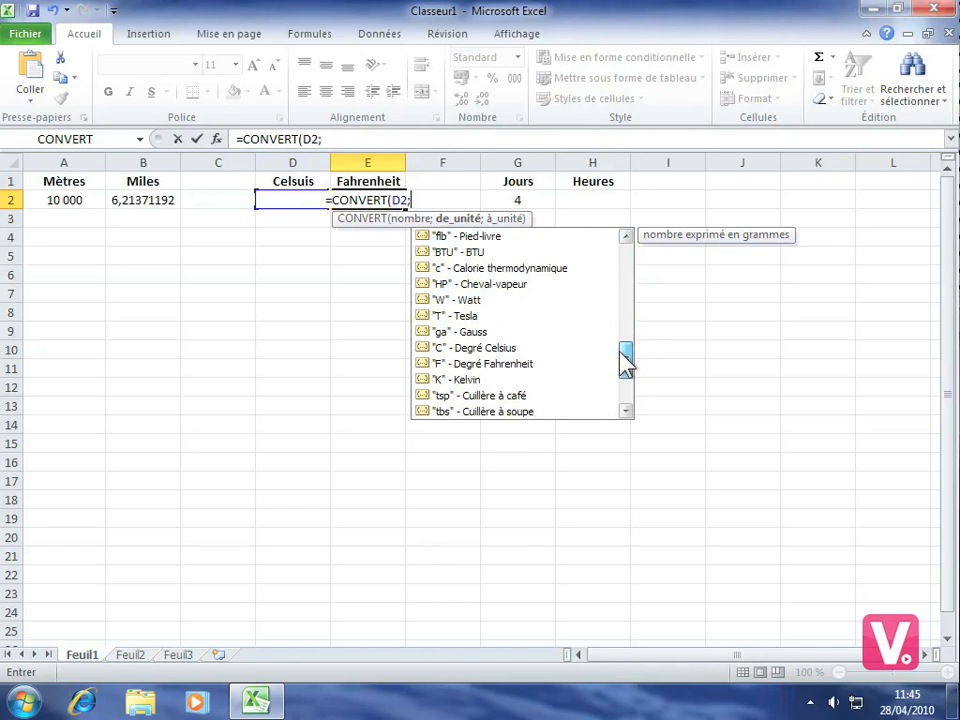
double_click(486, 348)
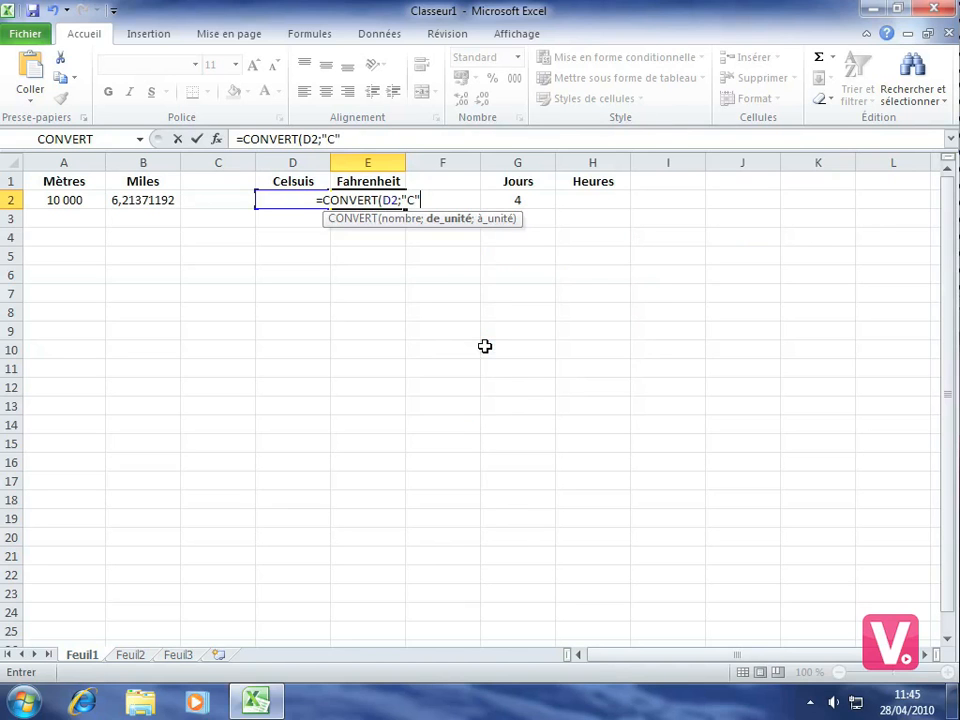
text(;)
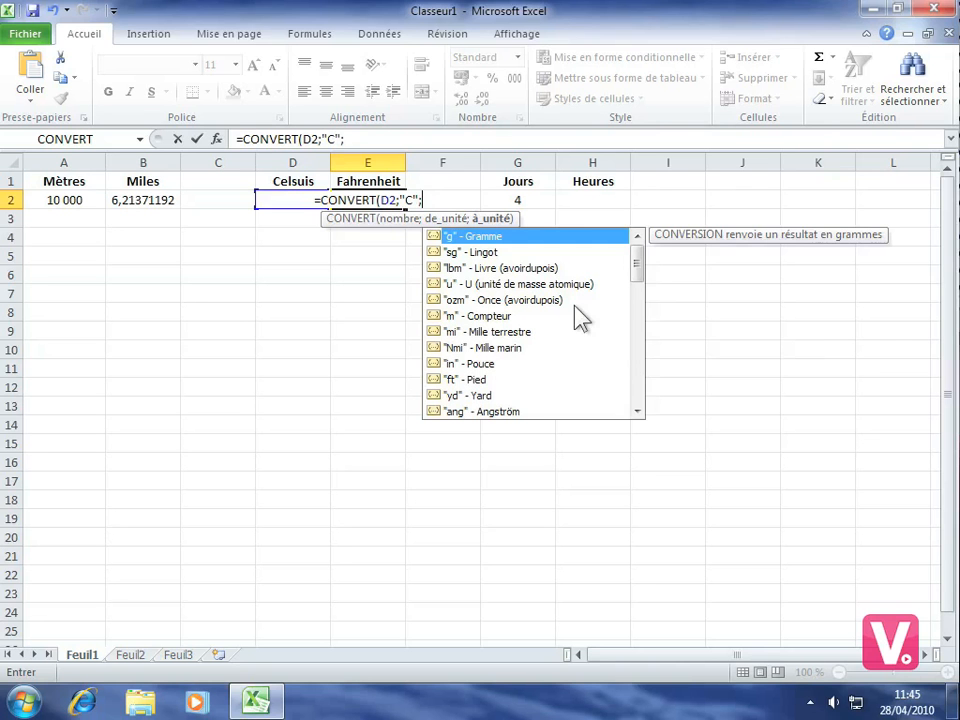
drag(638, 263, 634, 369)
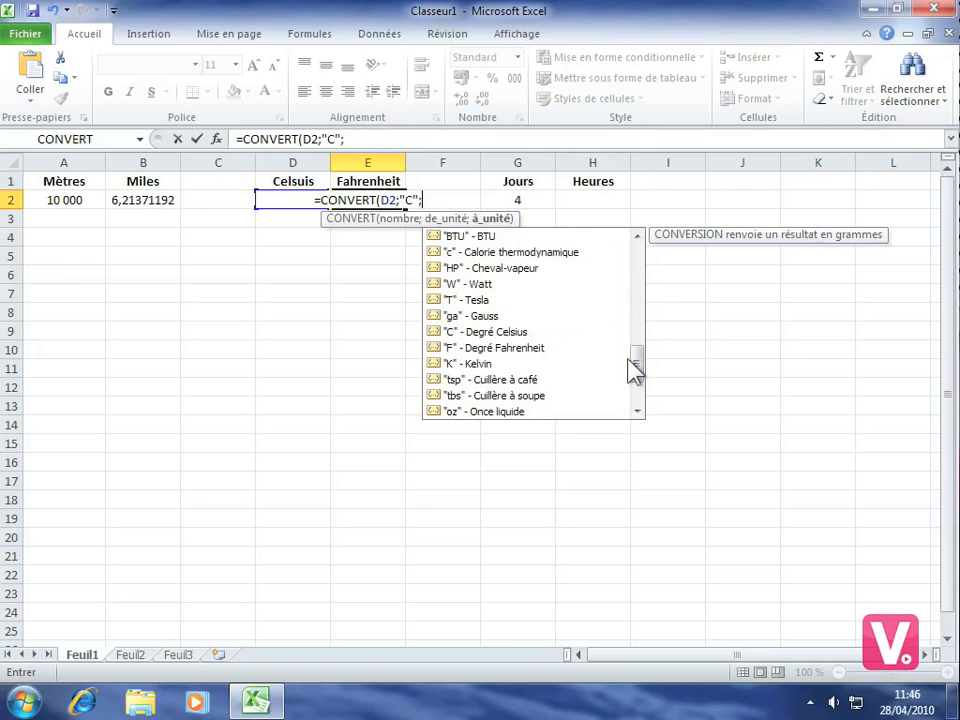
double_click(500, 350)
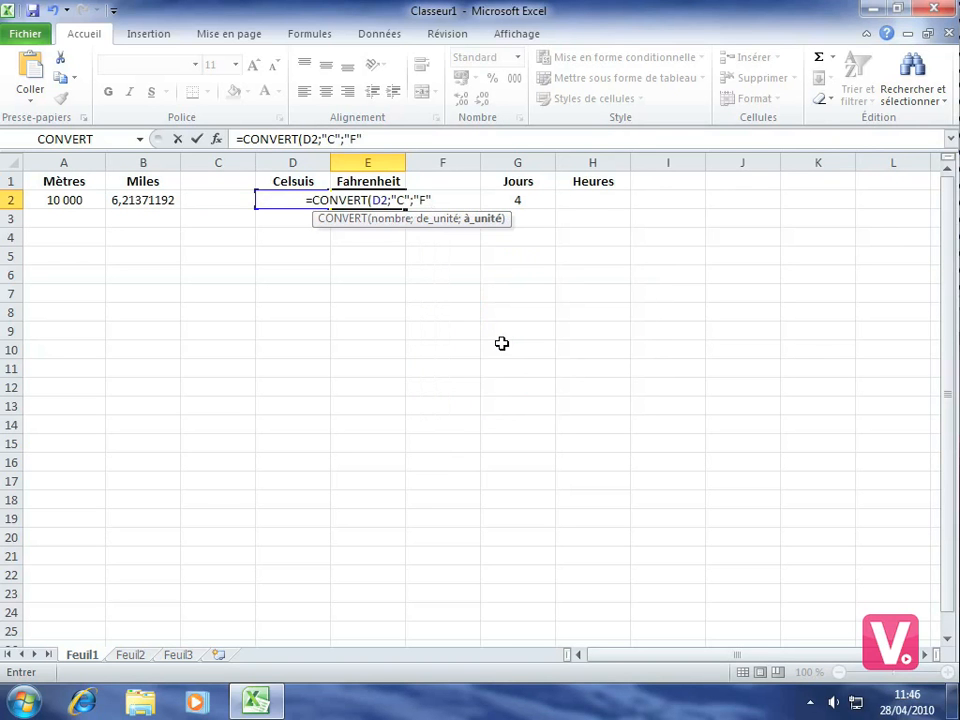
text())
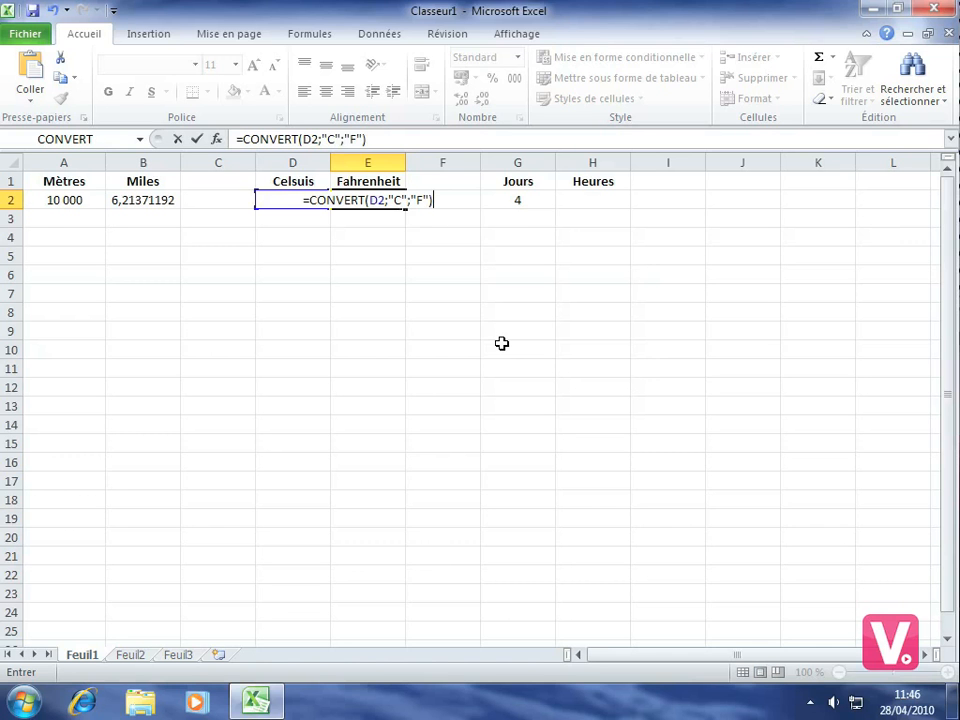
key(Return)
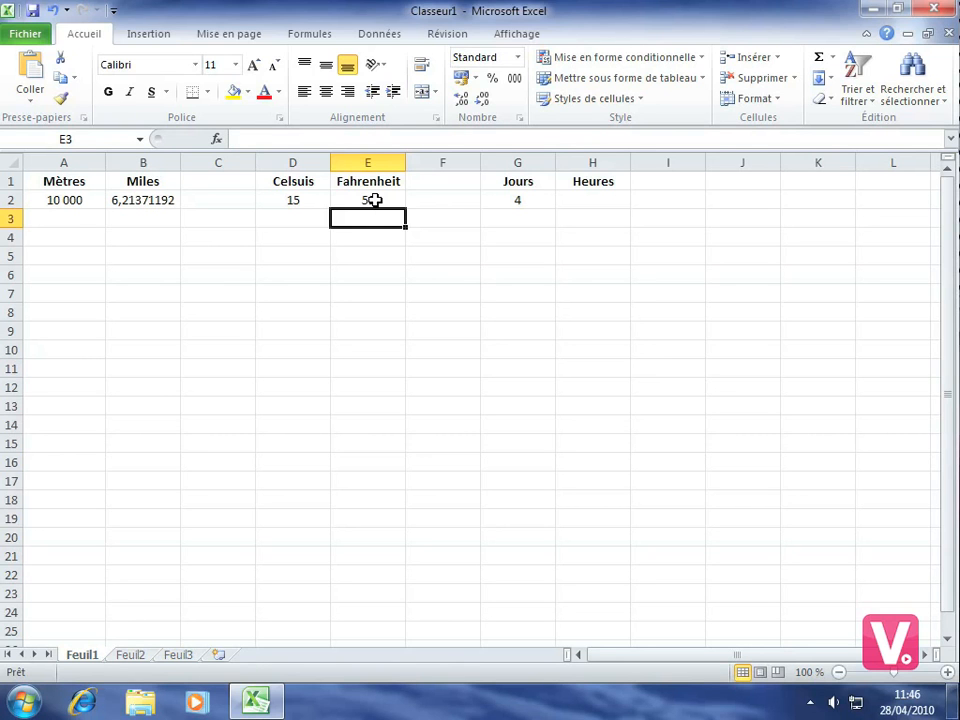
Convert the number of days in G2 to hours in cell H2 with the formula =CONVERT(G2;"day";"hr").
click(591, 200)
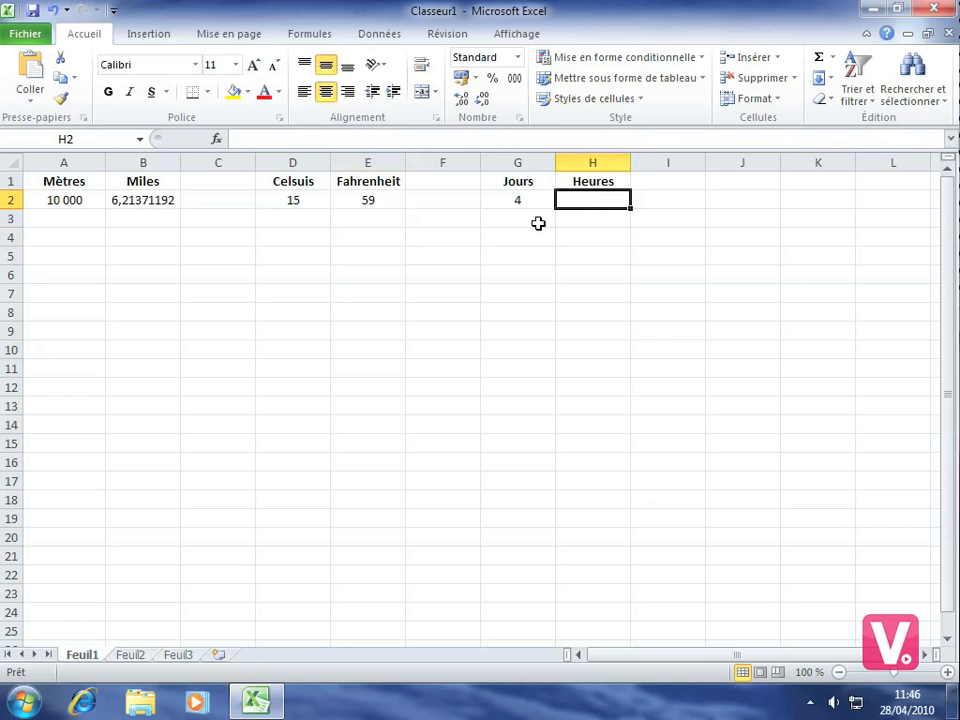
text(=conver)
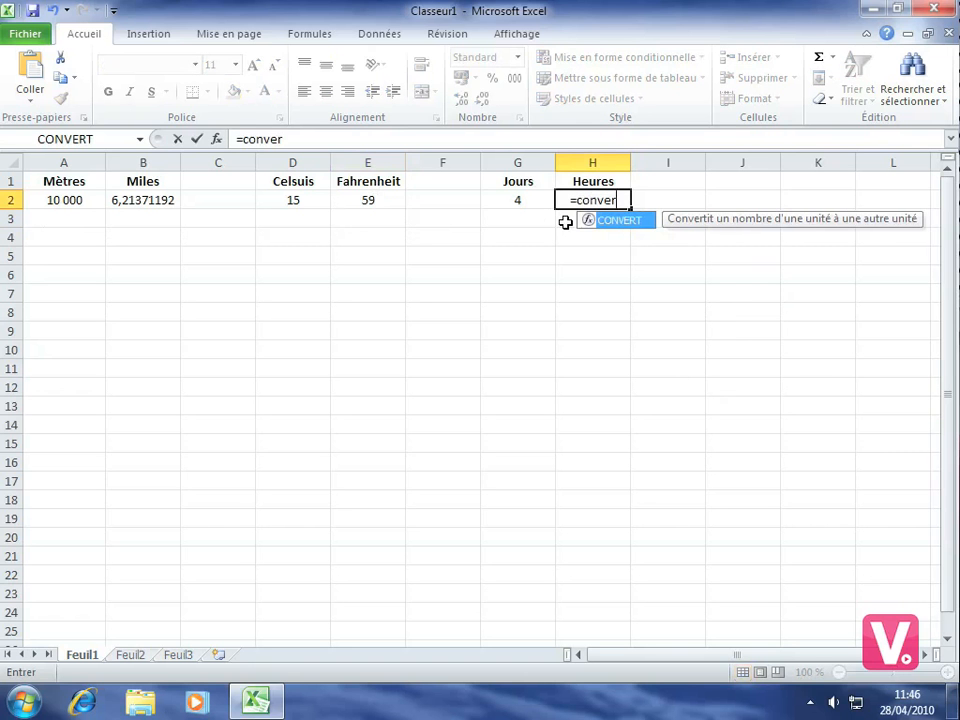
double_click(617, 221)
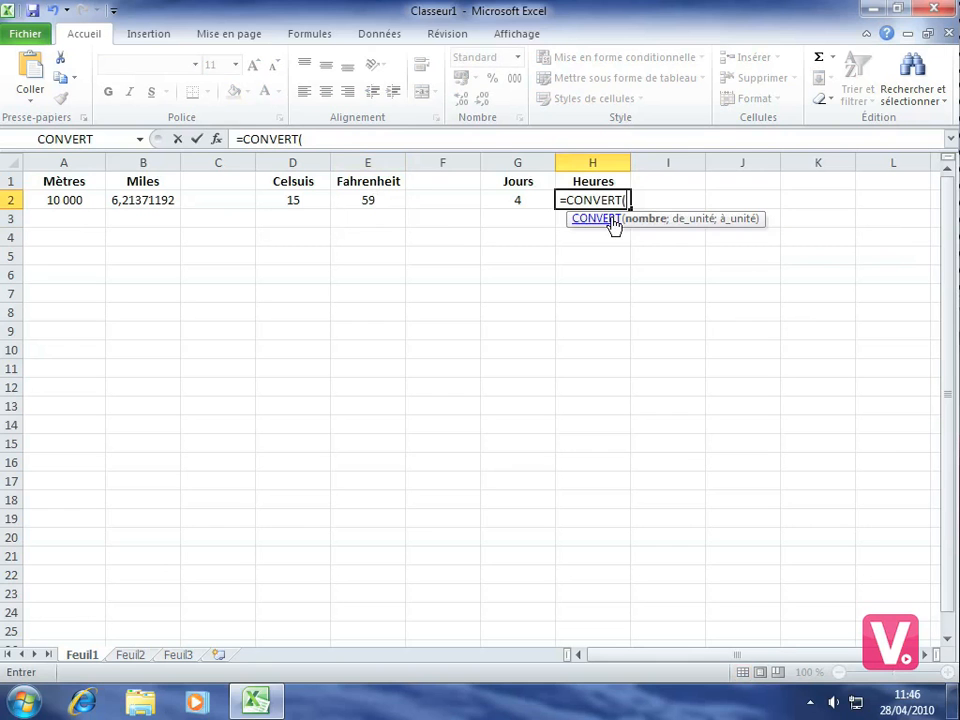
click(506, 199)
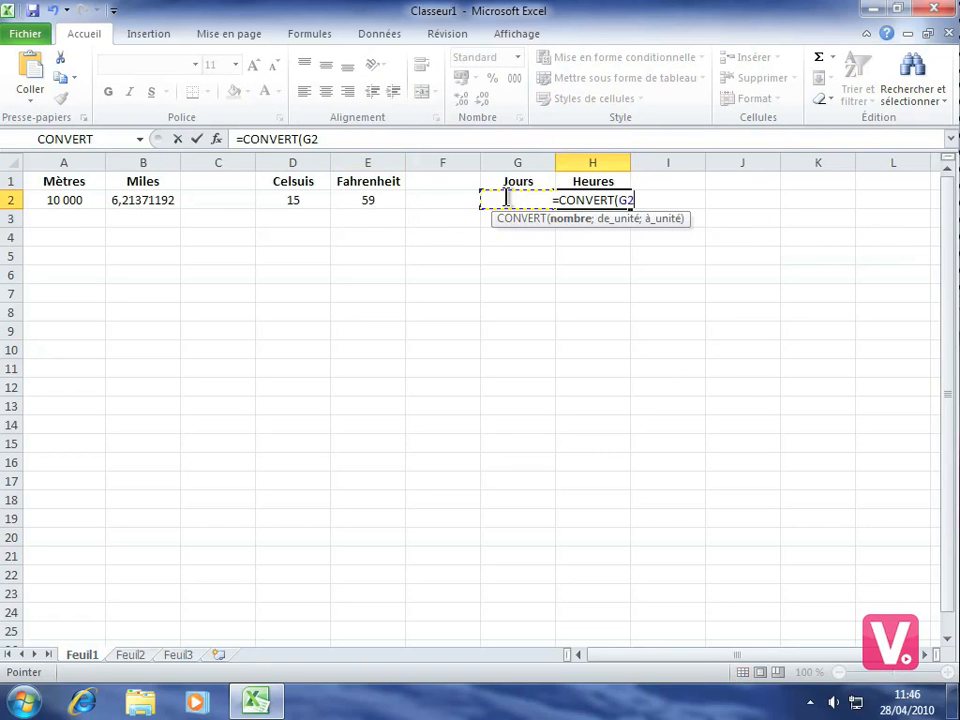
text(;)
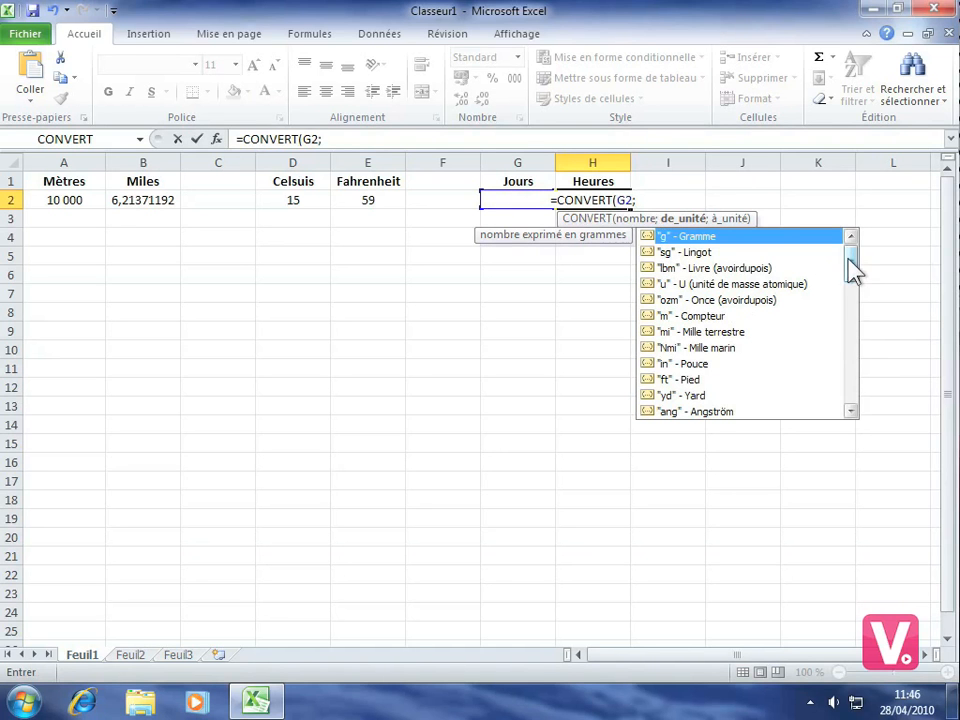
drag(846, 263, 848, 267)
scroll(852, 285, down, 1)
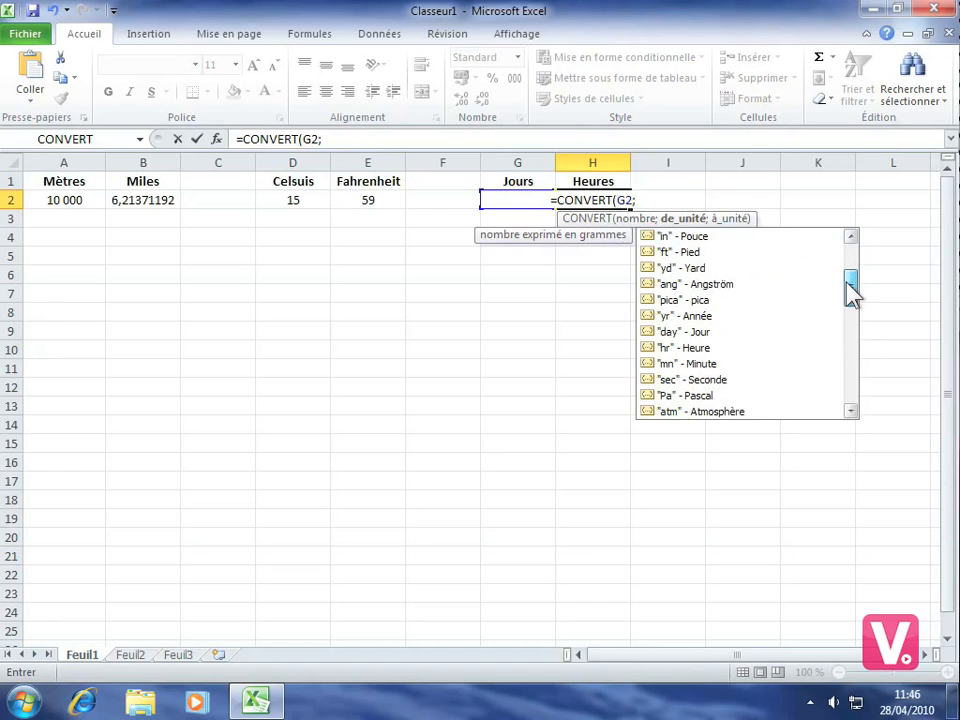
double_click(688, 333)
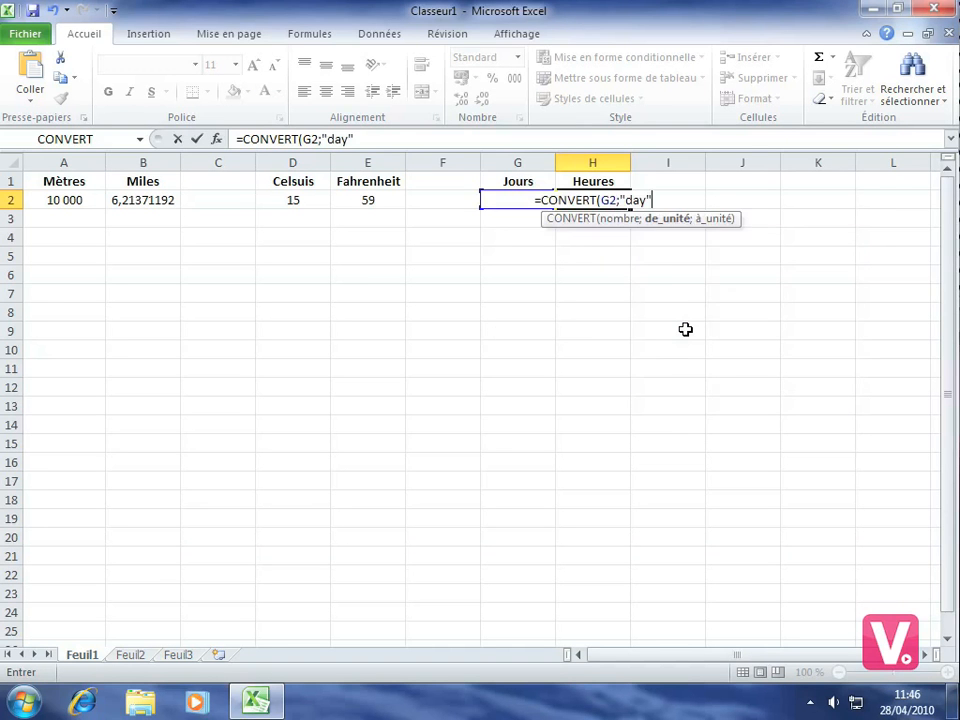
text(;)
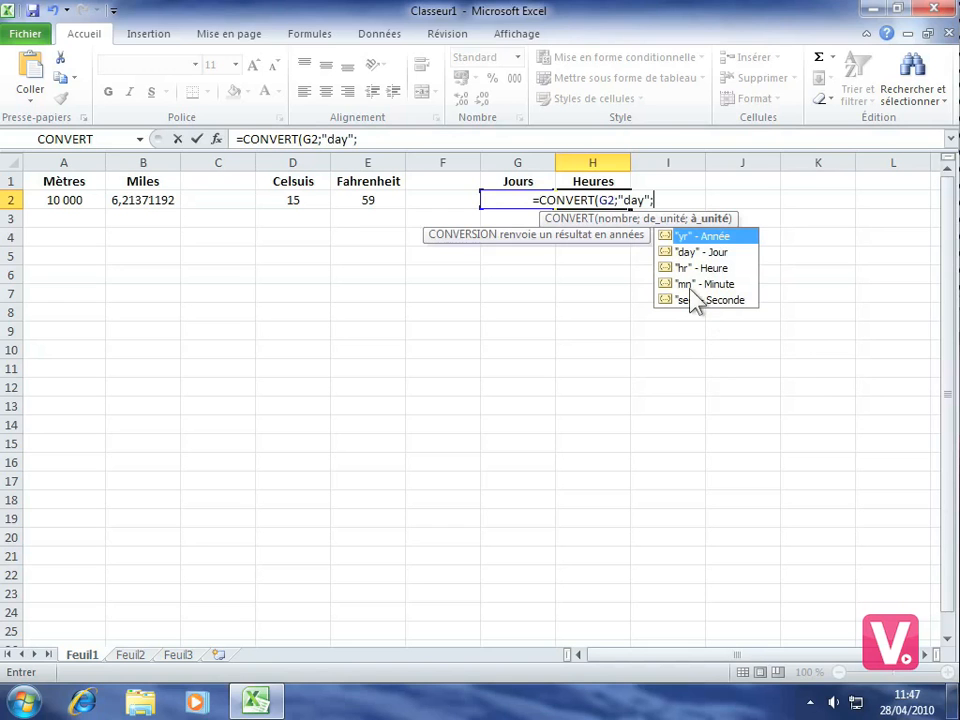
double_click(710, 267)
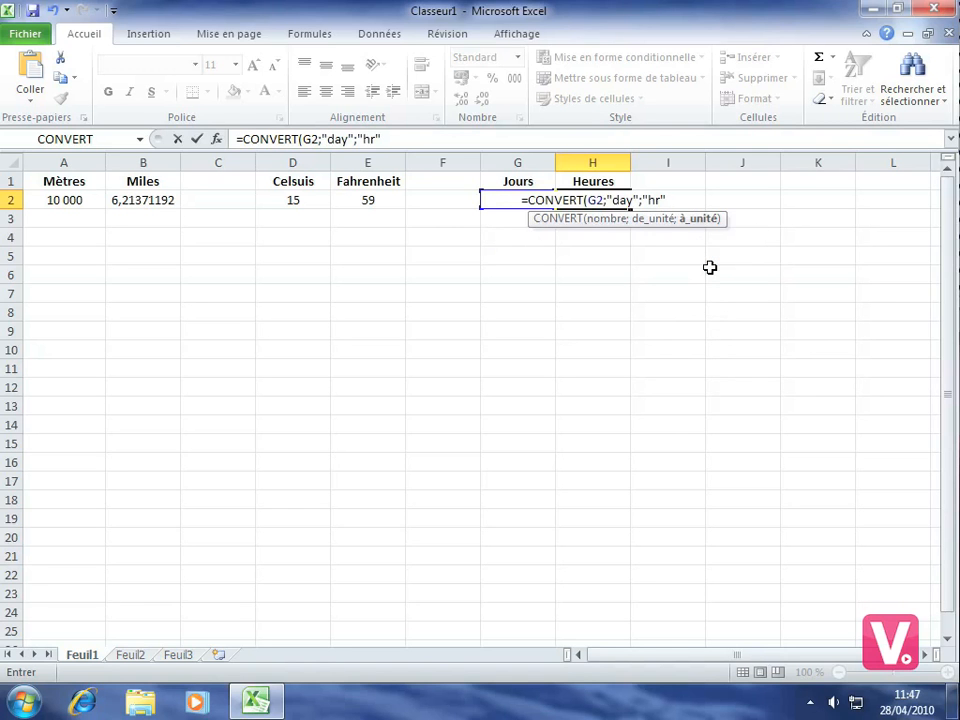
text())
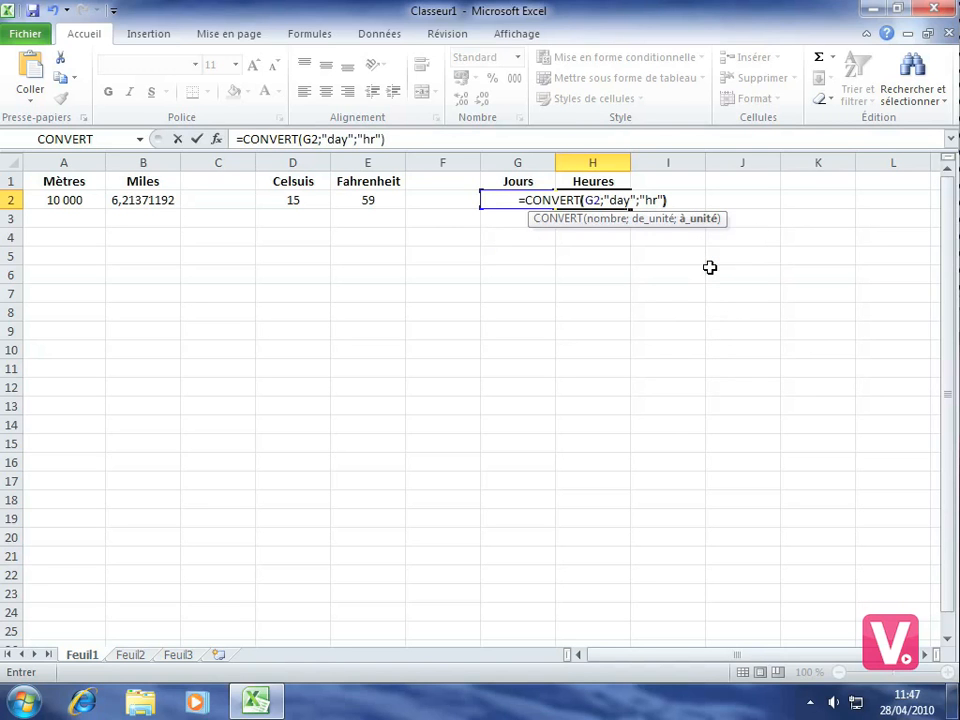
key(Return)
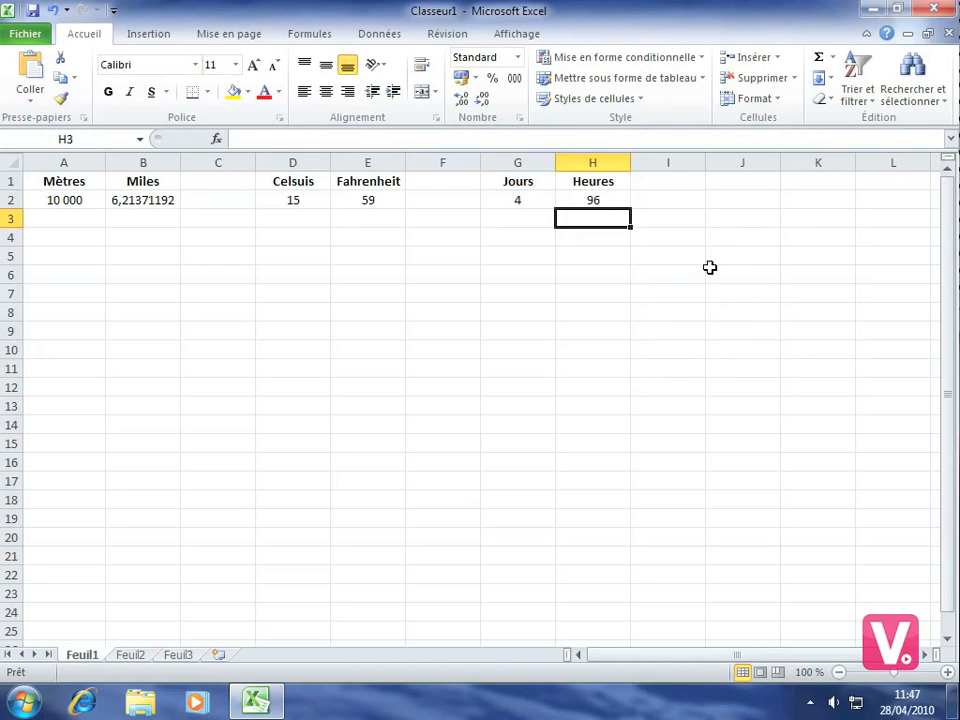